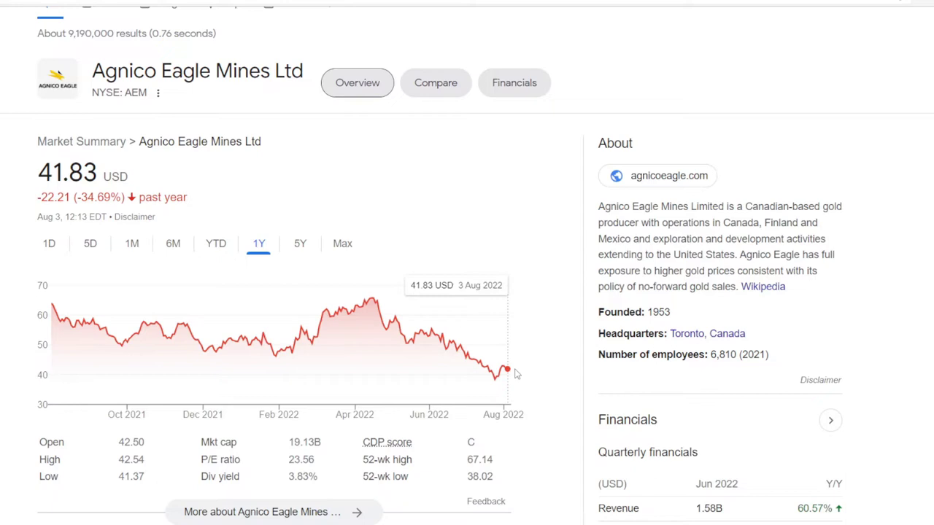
# - Switch AEM's price chart to the five-year range
pyautogui.press('Right')
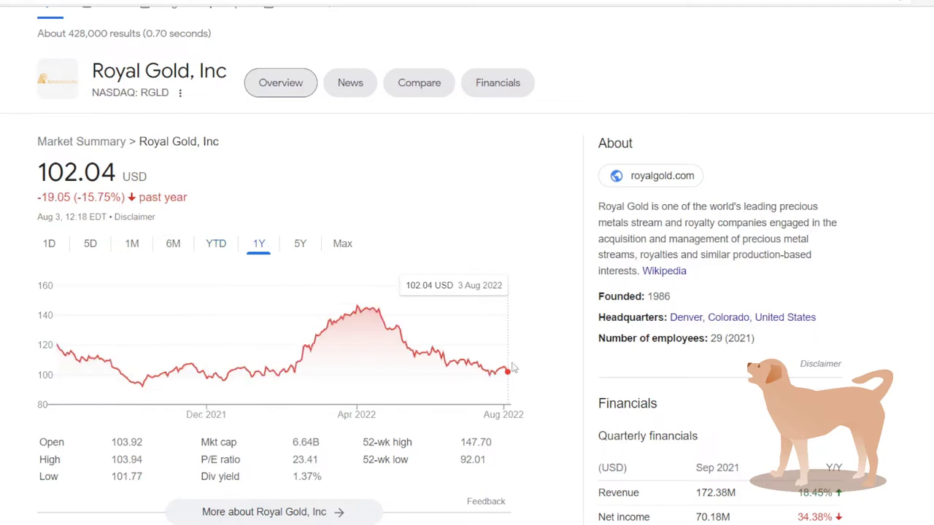
# - Switch Royal Gold's price chart to the 5Y range
pyautogui.press('Right')
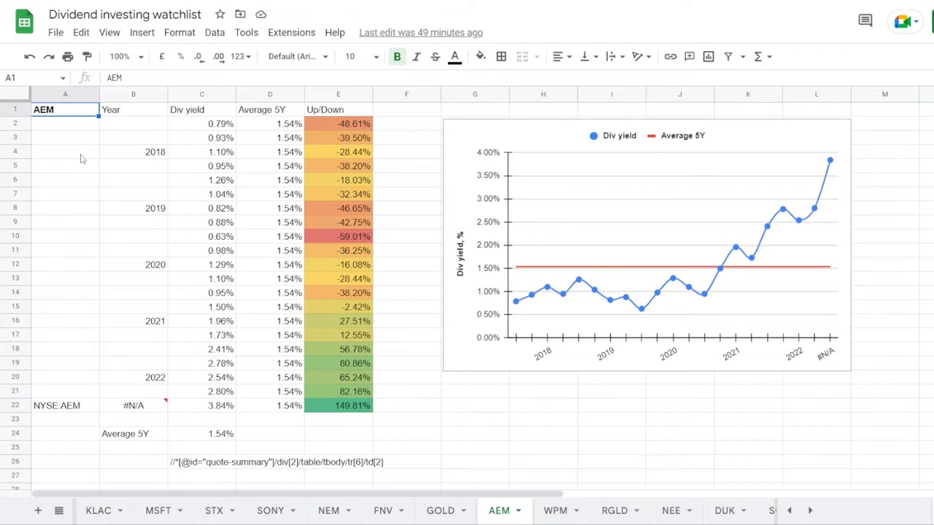
# - Inspect AEM's Average 5Y yield and Up/Down formulas in E10, E16 and E22, then open WPM
pyautogui.click(201, 434)
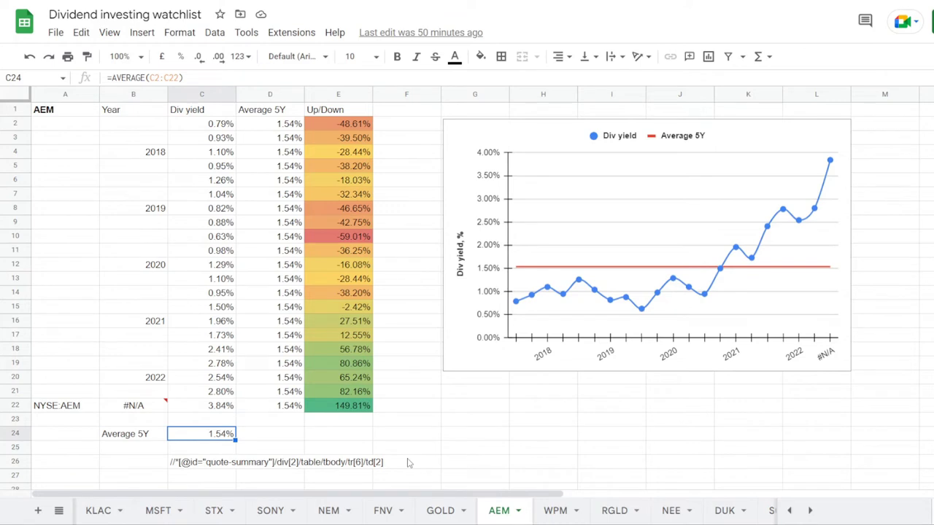
pyautogui.click(351, 237)
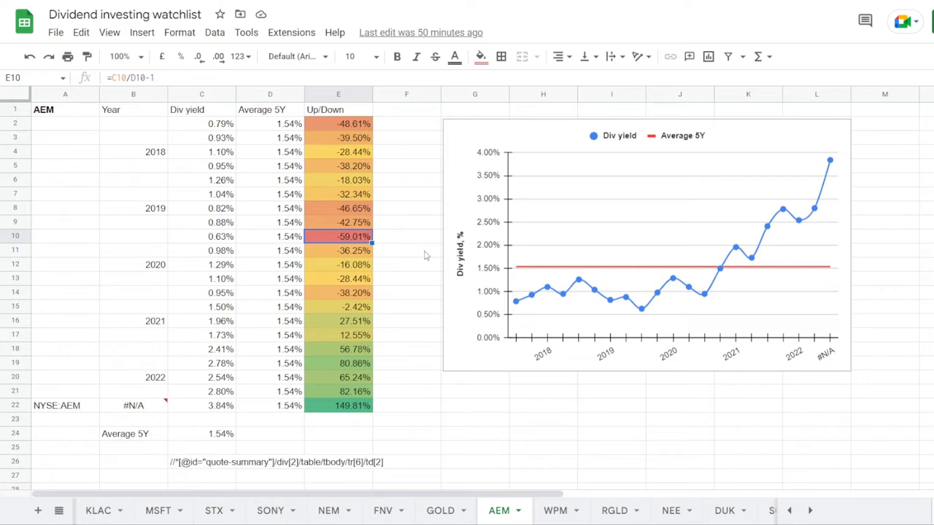
pyautogui.press('Down')
pyautogui.press('Down')
pyautogui.press('Down')
pyautogui.press('Down')
pyautogui.press('Down')
pyautogui.press('Down')
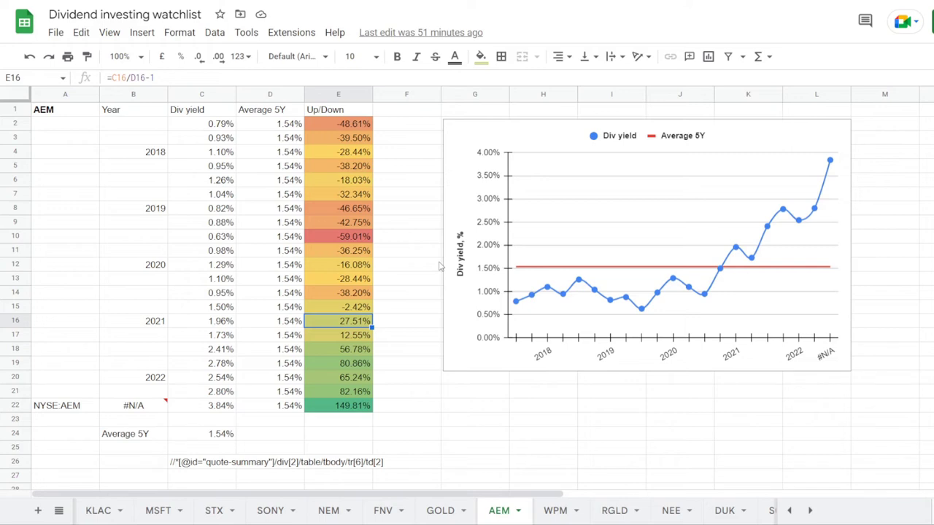
pyautogui.hotkey('ctrl', 'Down')
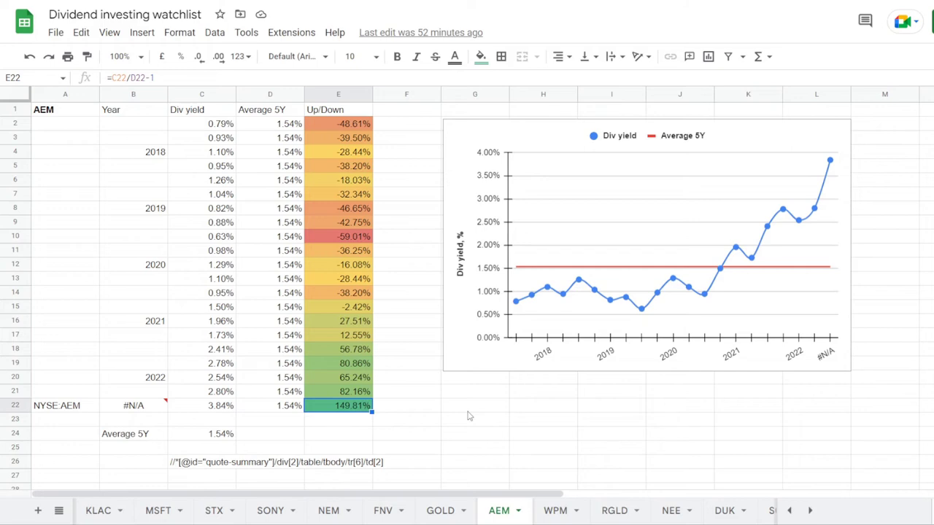
pyautogui.hotkey('ctrl', 'shift', 'pagedown')
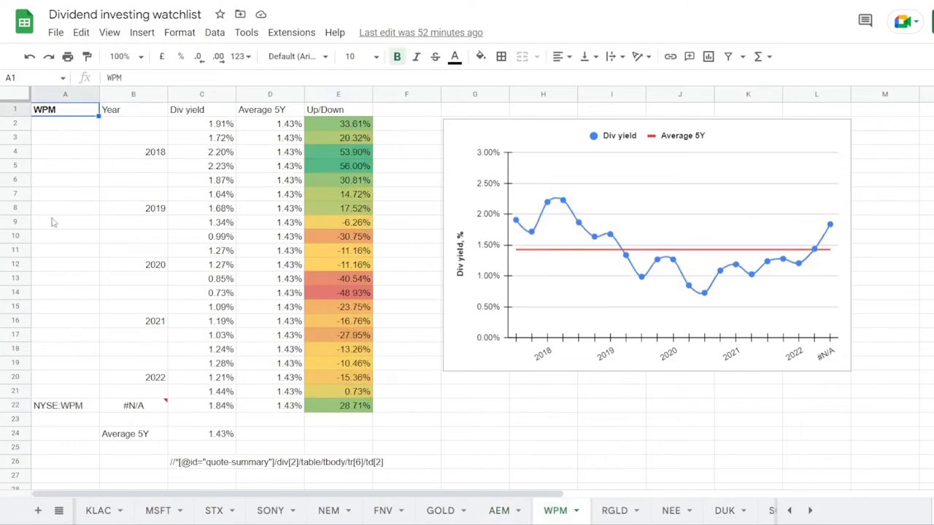
# - Check WPM's Average 5Y yield formula and Up/Down cells E5, E14, then its latest value
pyautogui.click(201, 433)
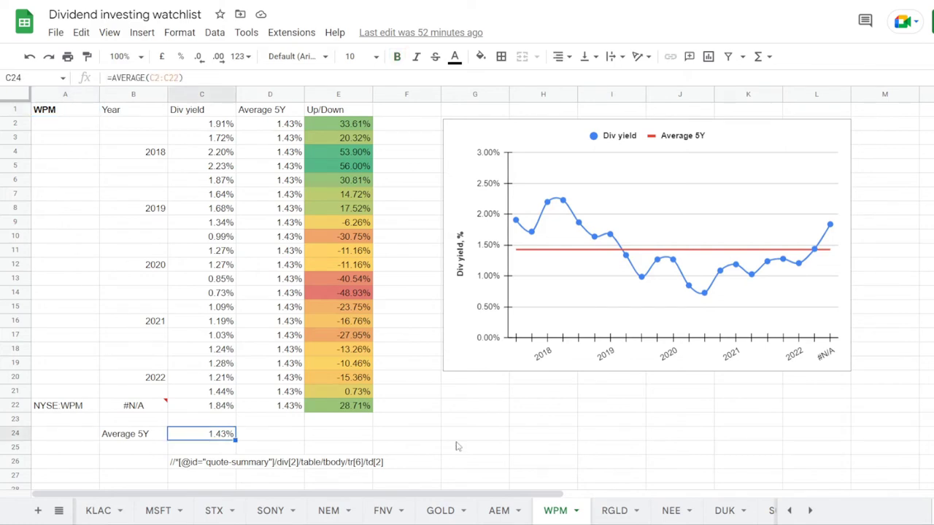
pyautogui.click(338, 166)
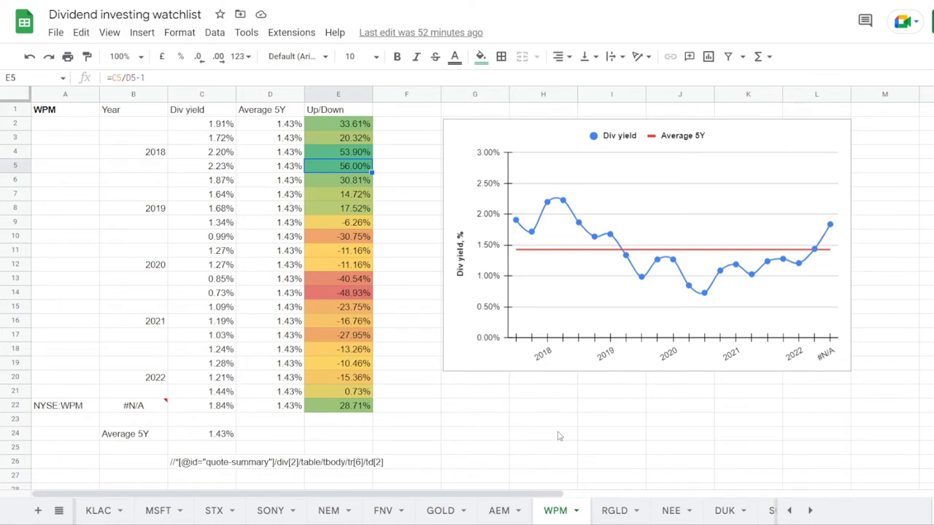
pyautogui.press('Down')
pyautogui.press('Down')
pyautogui.press('Down')
pyautogui.press('Down')
pyautogui.press('Down')
pyautogui.press('Down')
pyautogui.press('Down')
pyautogui.press('Down')
pyautogui.press('Down')
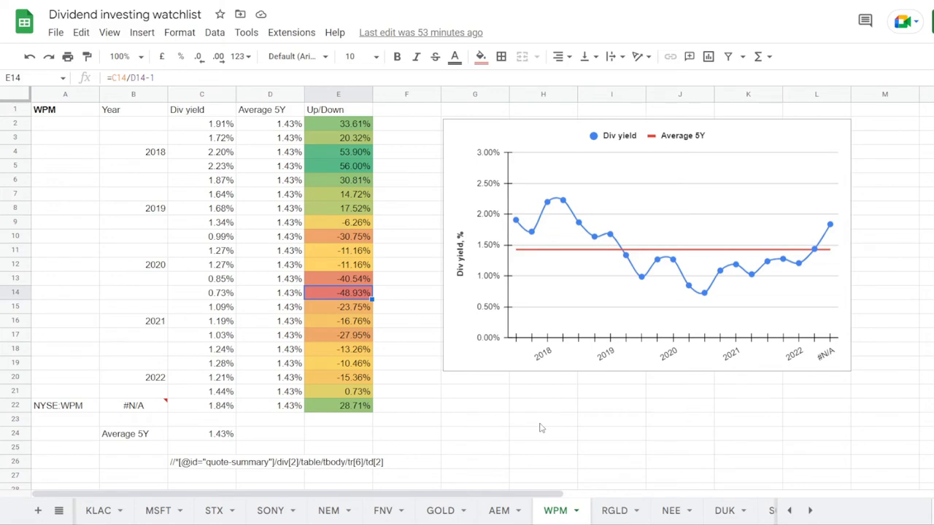
pyautogui.hotkey('ctrl', 'Down')
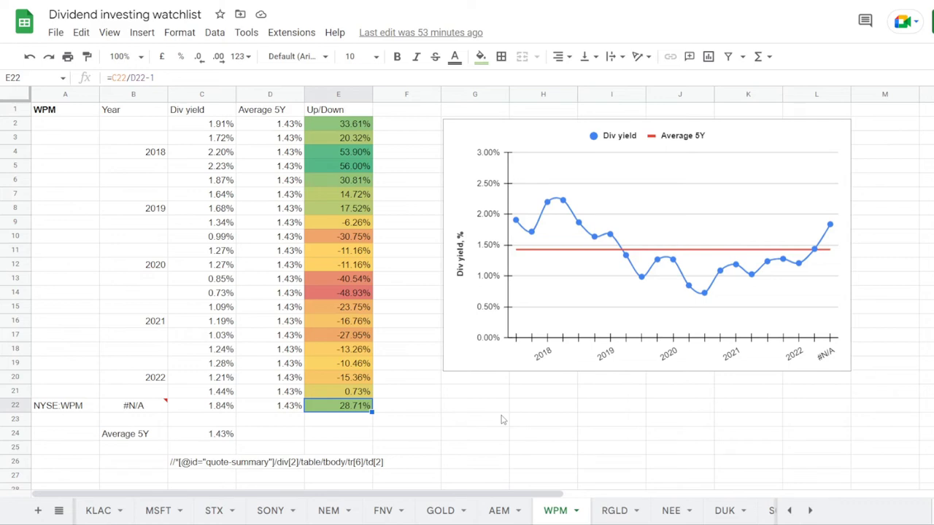
pyautogui.hotkey('ctrl', 'shift', 'pagedown')
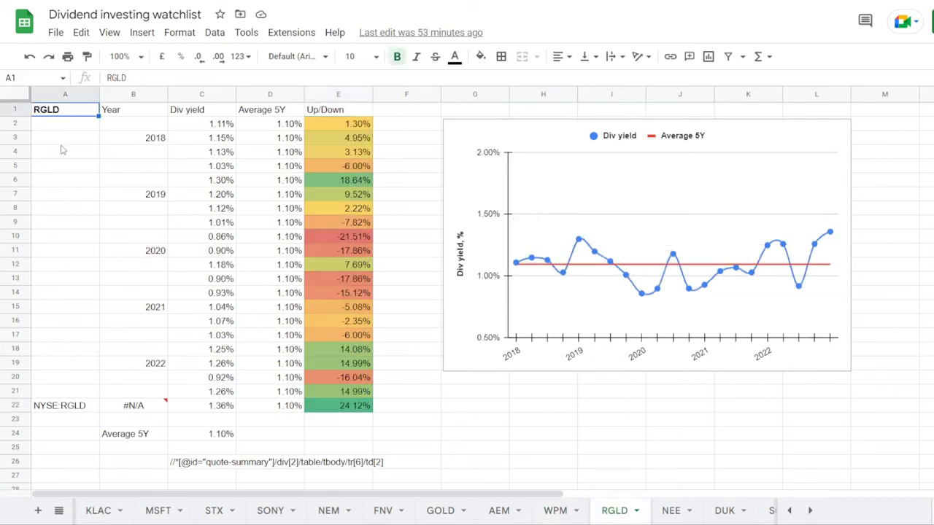
pyautogui.click(201, 434)
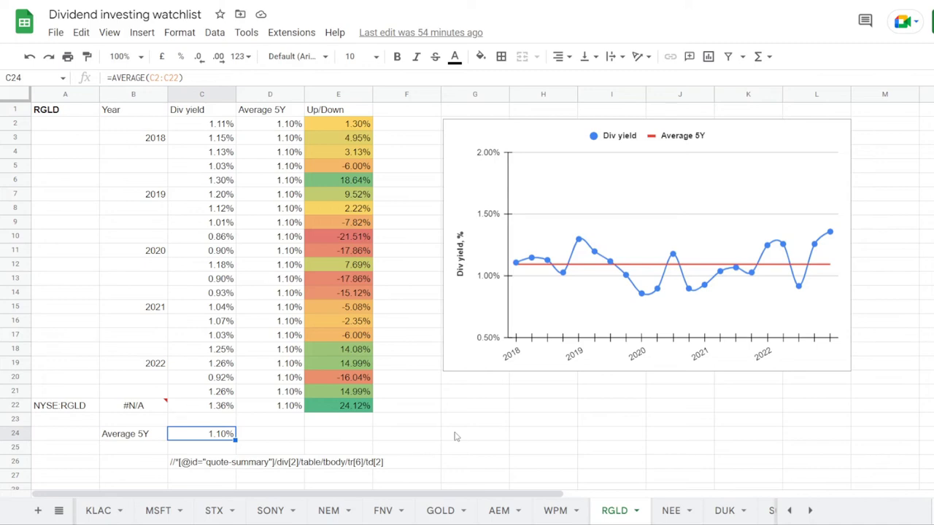
pyautogui.click(338, 236)
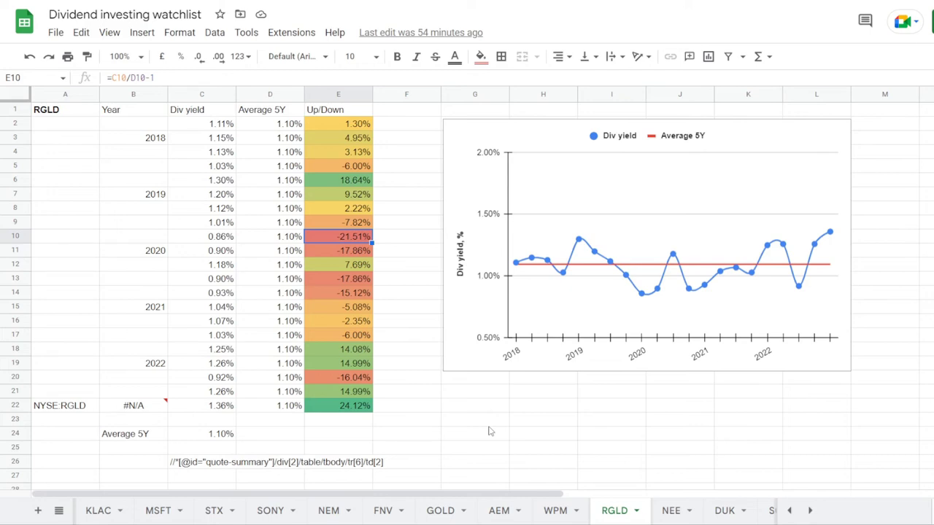
pyautogui.press('Down')
pyautogui.press('Down')
pyautogui.press('Down')
pyautogui.press('Down')
pyautogui.press('Down')
pyautogui.press('Down')
pyautogui.press('Down')
pyautogui.press('Down')
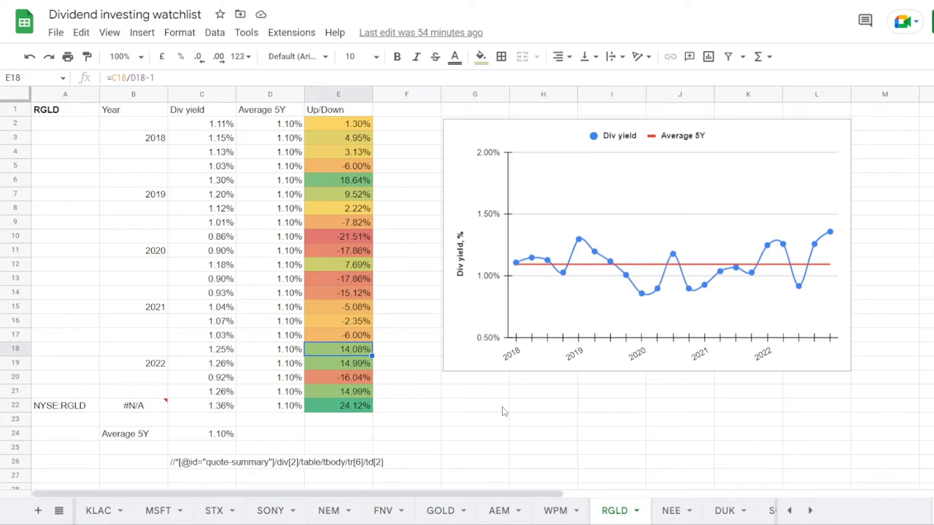
pyautogui.hotkey('ctrl', 'Down')
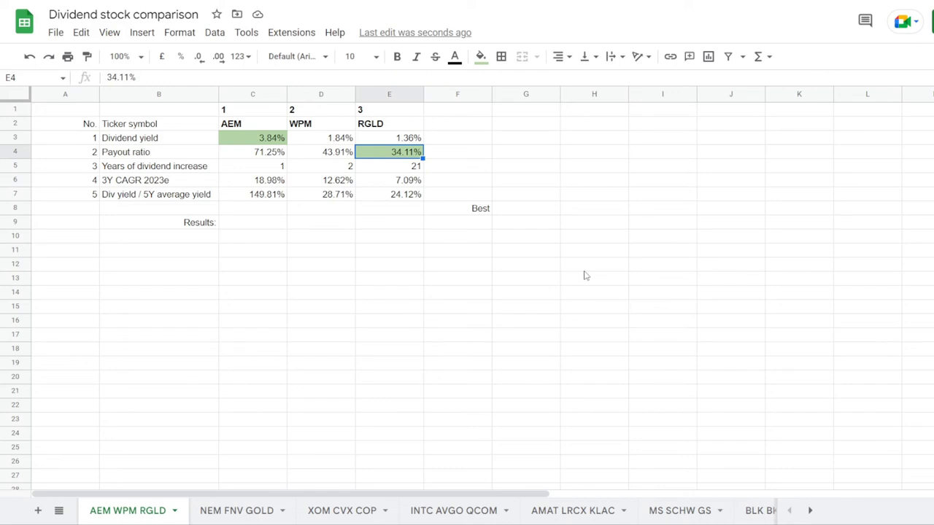
# - Repeat the green fill on RGLD's 21 increase years, AEM's 18.98% CAGR and 149.81% ratio
pyautogui.press('Down')
pyautogui.hotkey('ctrl', 'y')
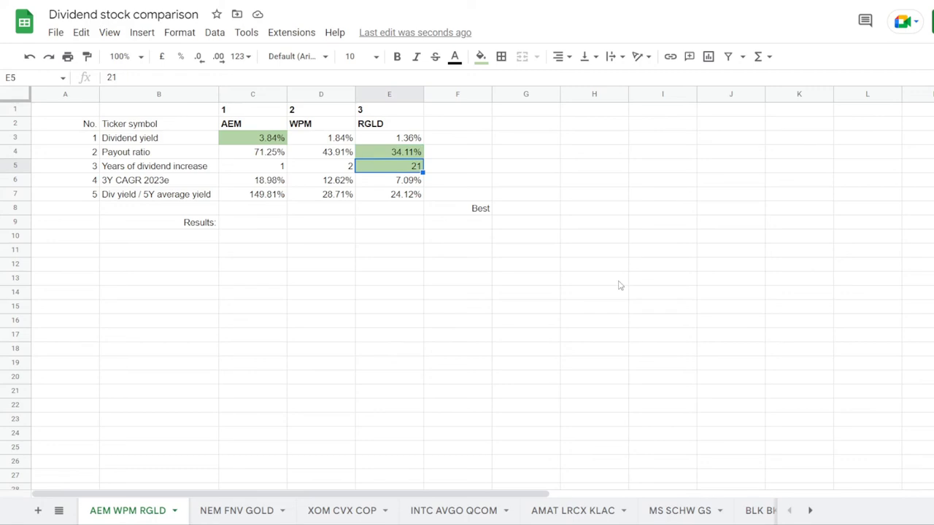
pyautogui.press('Down')
pyautogui.press('Left')
pyautogui.press('Left')
pyautogui.hotkey('ctrl', 'y')
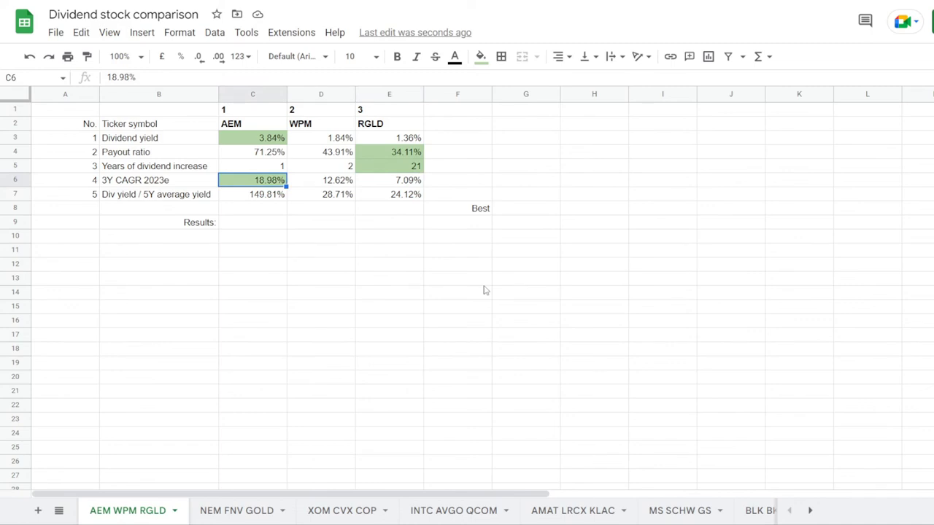
pyautogui.press('Down')
pyautogui.hotkey('ctrl', 'y')
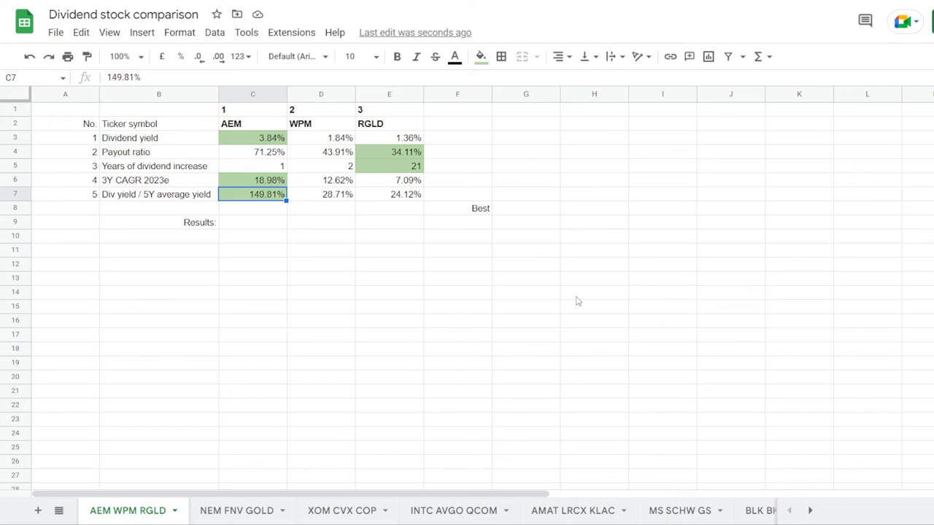